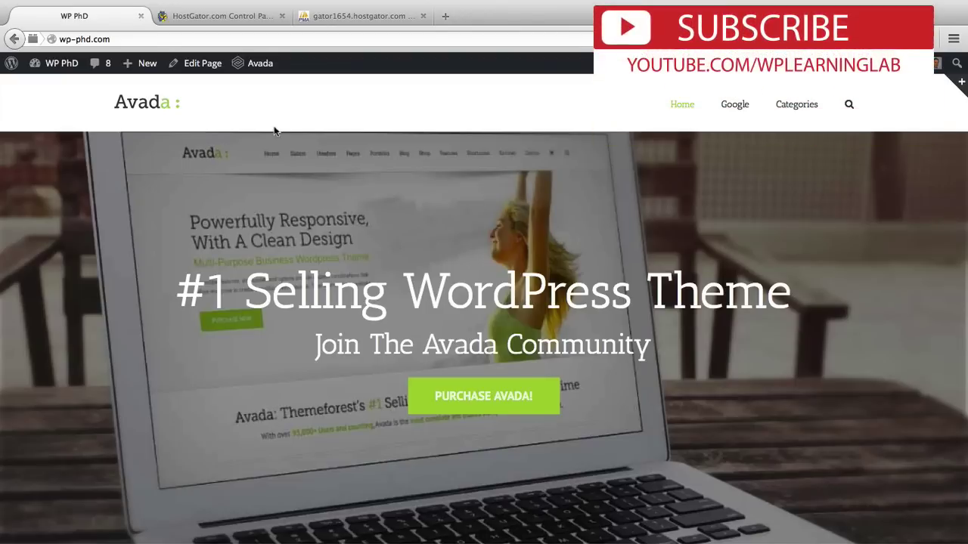
Step: Open cPanel File Manager in the wp-phd site's root folder
left_click(245, 19)
scroll(536, 303, "down", 5)
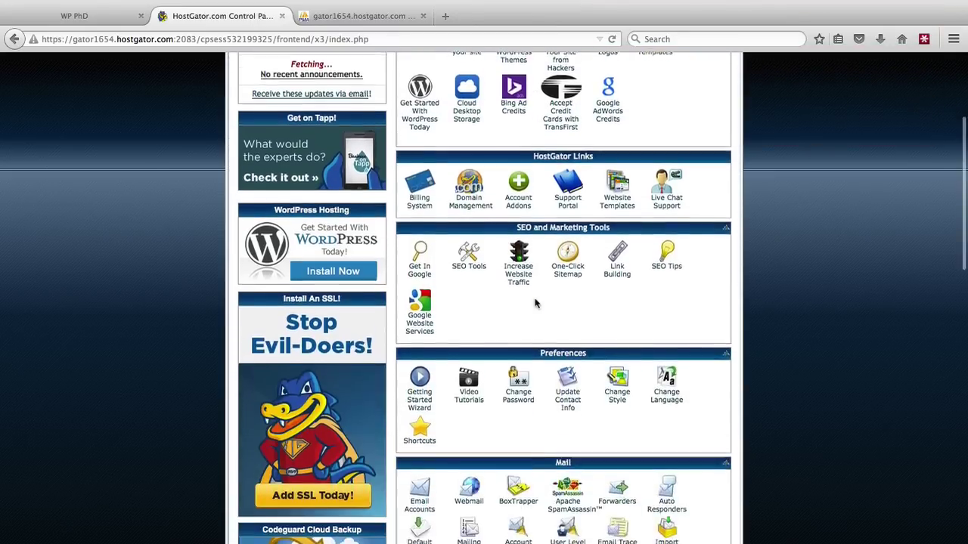
scroll(534, 299, "down", 3)
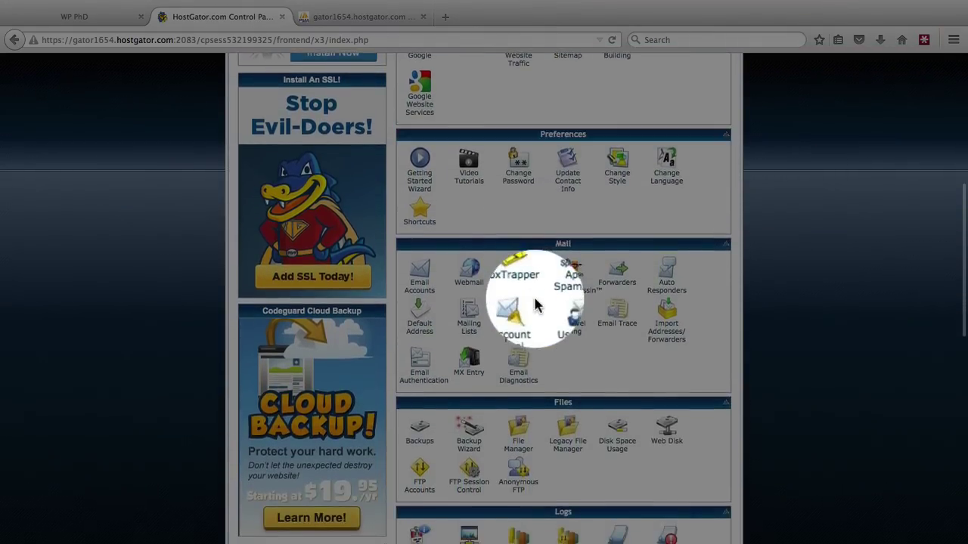
left_click(527, 454)
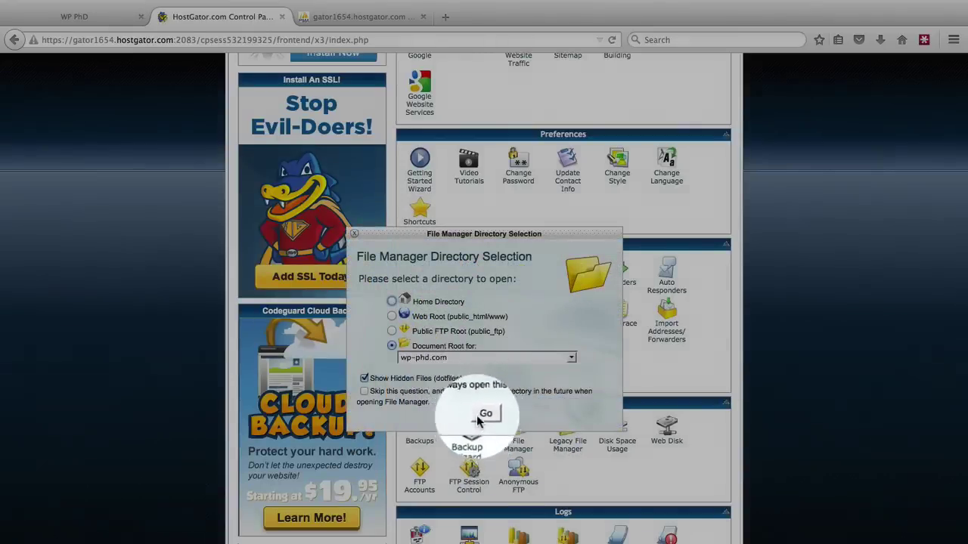
left_click(481, 415)
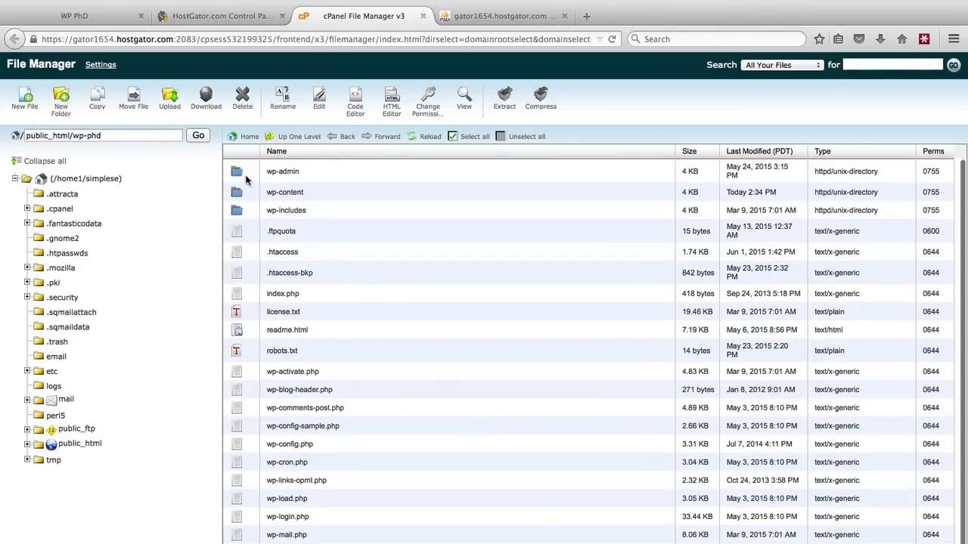
Step: Select every file and folder in public_html/wp-phd and delete them all
left_click(246, 180)
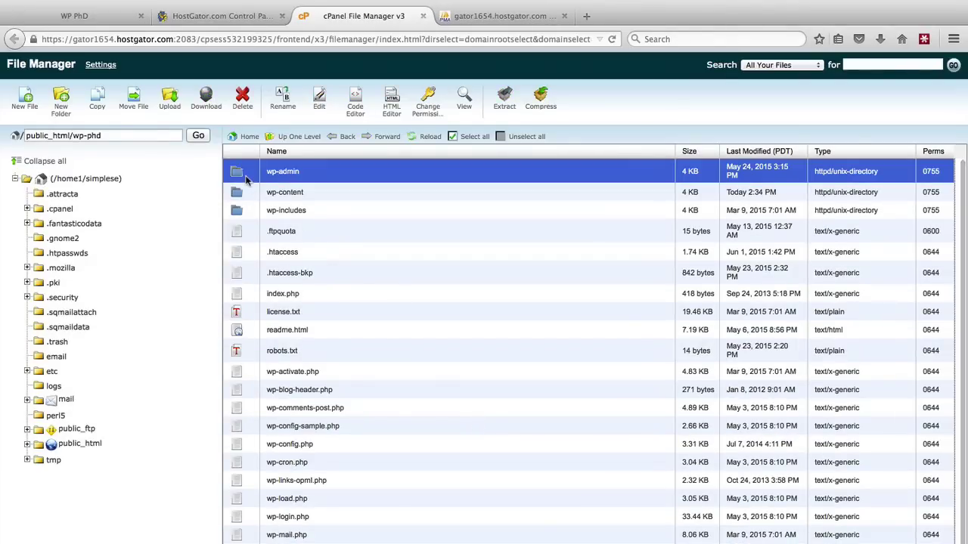
scroll(303, 432, "down", 1)
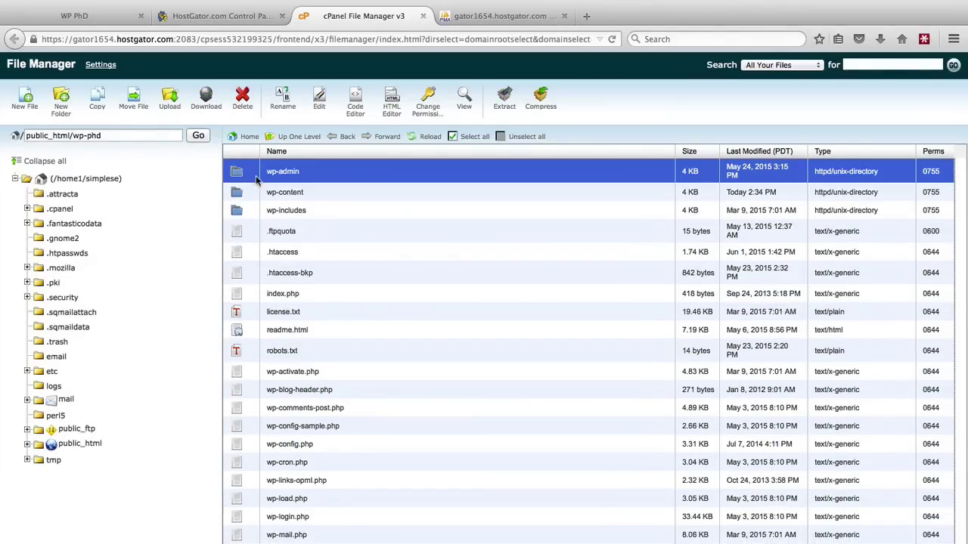
scroll(265, 314, "down", 1)
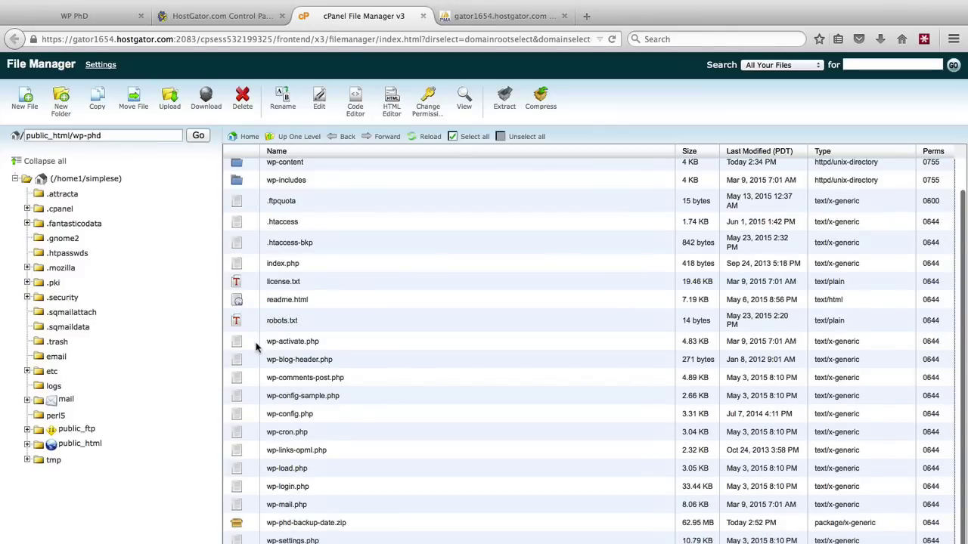
key("super+a")
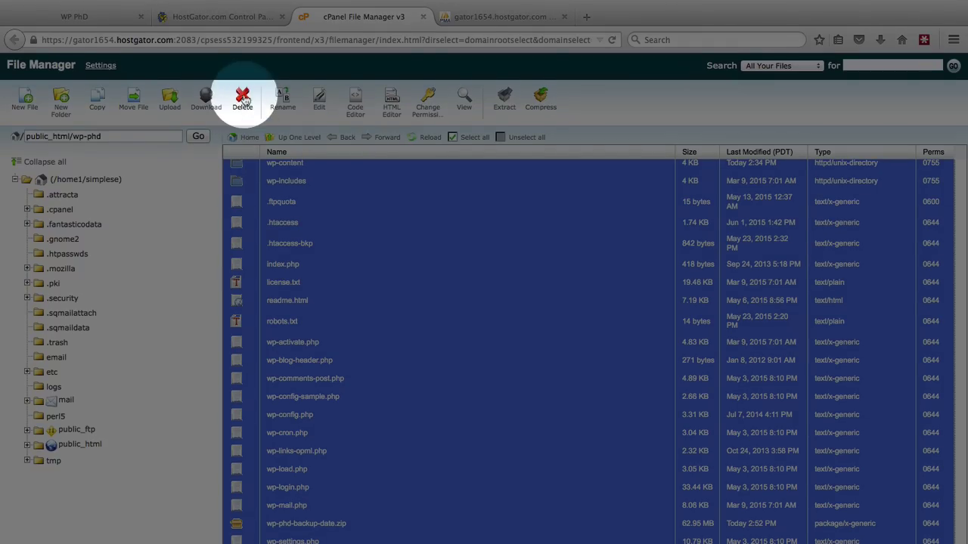
left_click(244, 100)
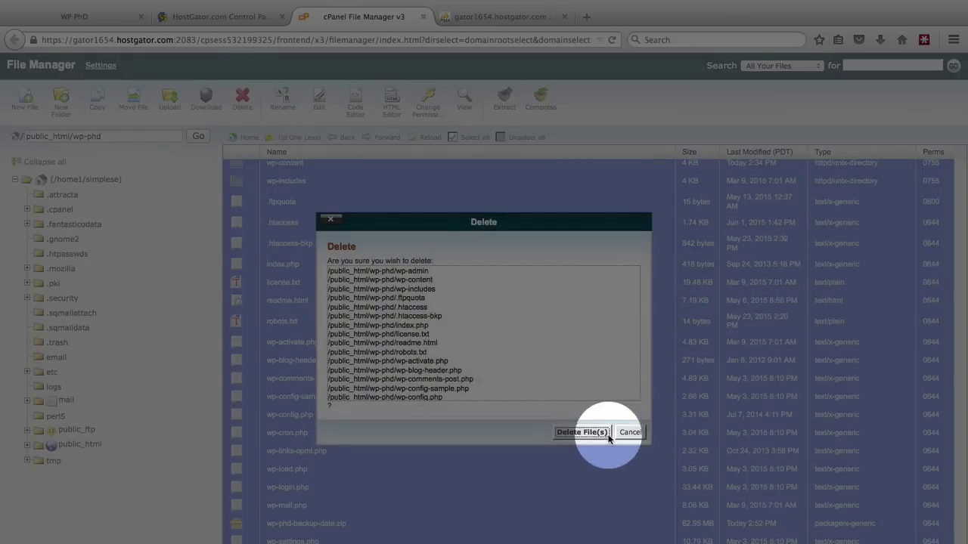
left_click(582, 432)
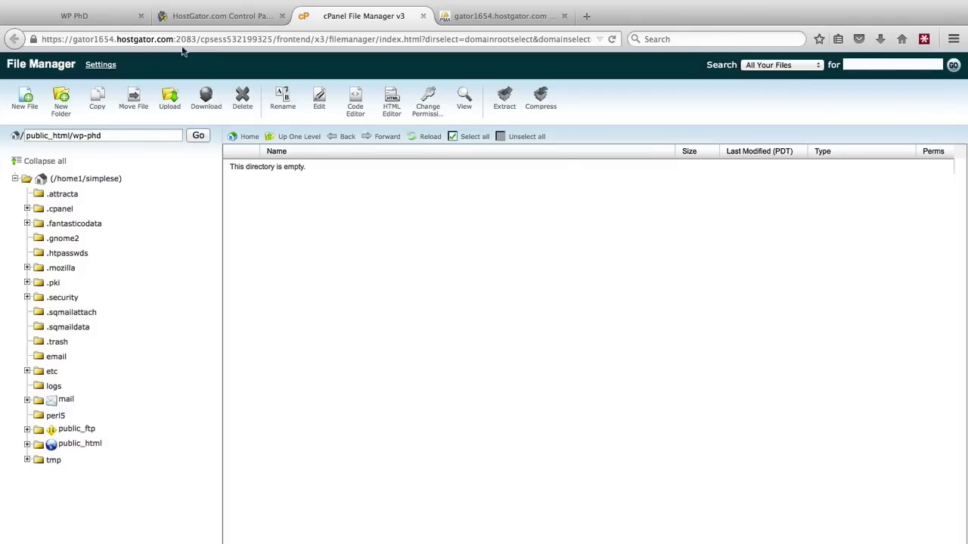
Step: Reload wp-phd.com to see the empty 'Index of /' listing, then close the extra HostGator tab
left_click(116, 19)
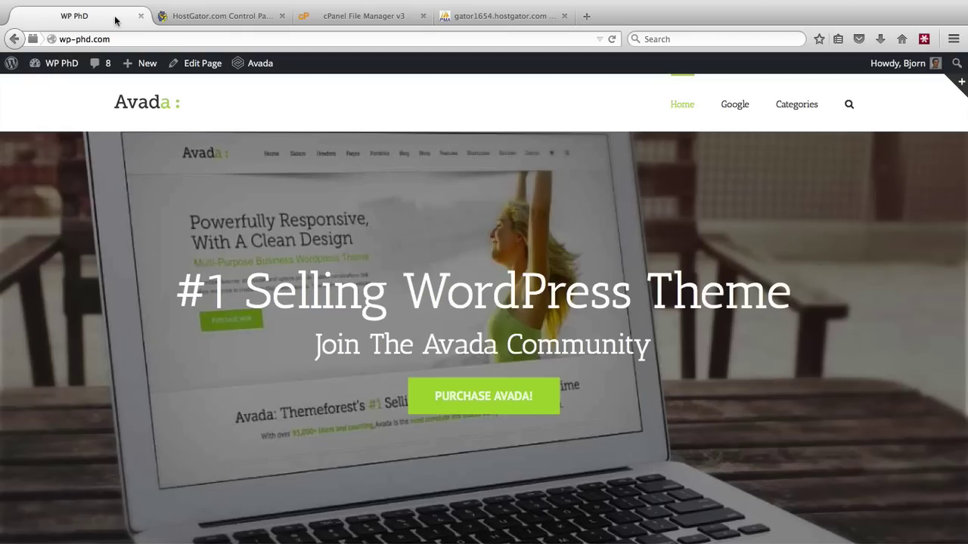
left_click(611, 39)
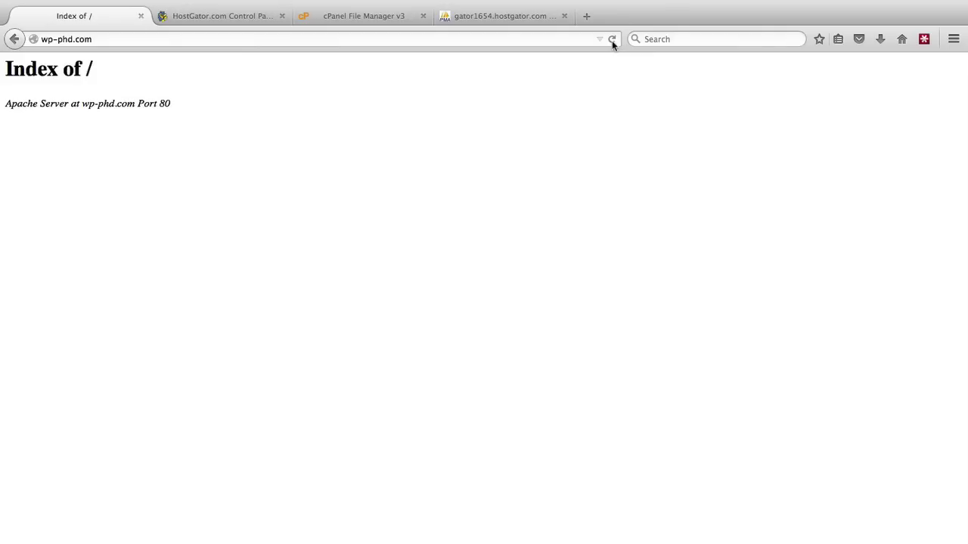
left_click(564, 16)
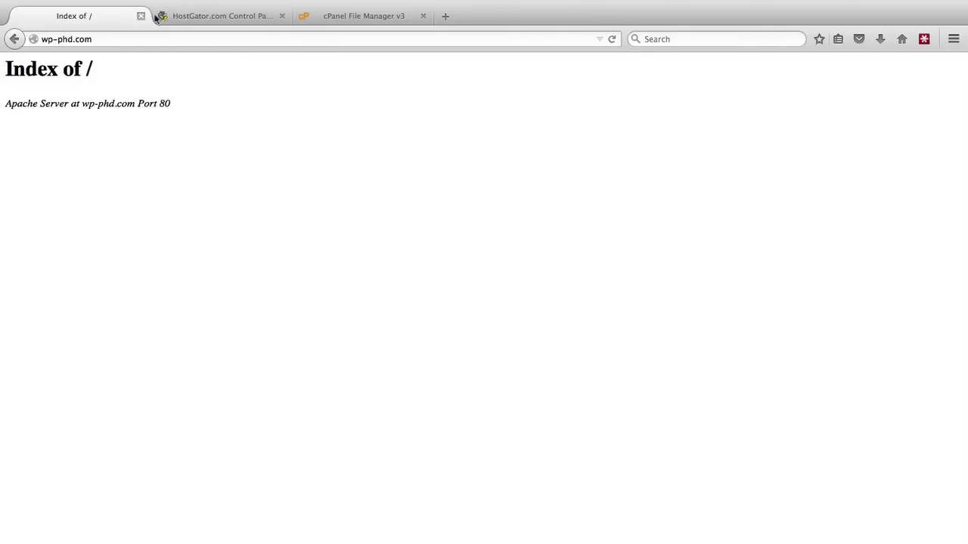
Step: Return to the HostGator control panel and scroll to the Databases section for phpMyAdmin
left_click(213, 16)
scroll(542, 415, "down", 5)
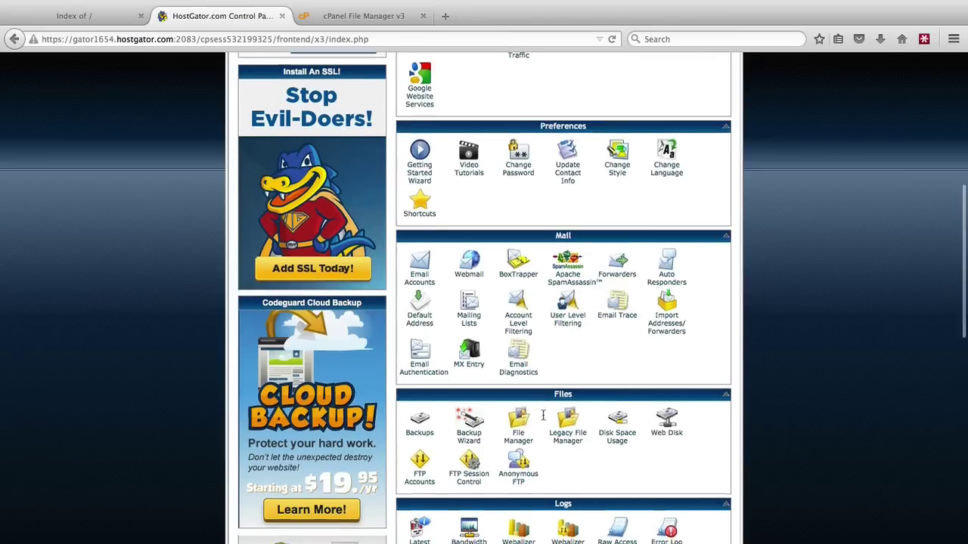
scroll(542, 415, "down", 3)
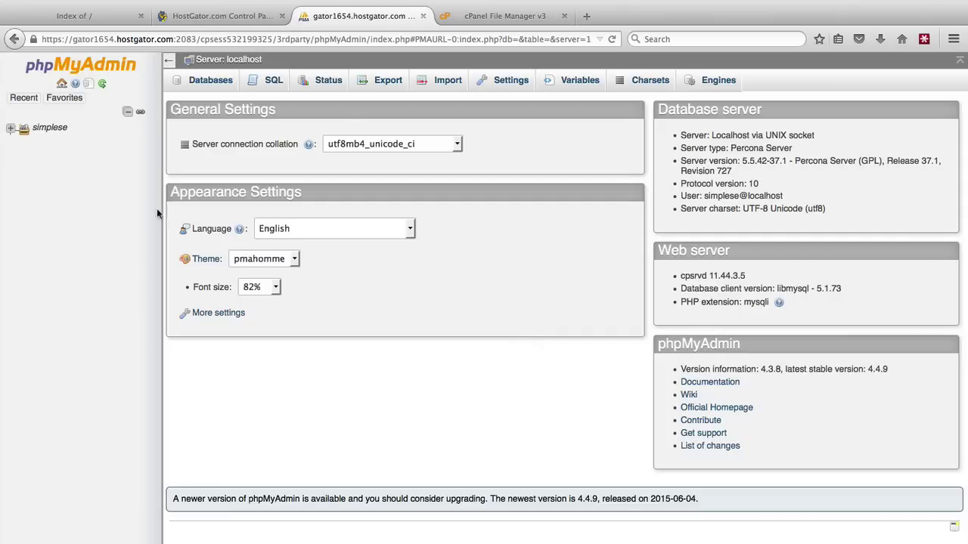
Step: Open simplese_flowerpots under simplese, check all 47 tables and drop them
left_click(11, 128)
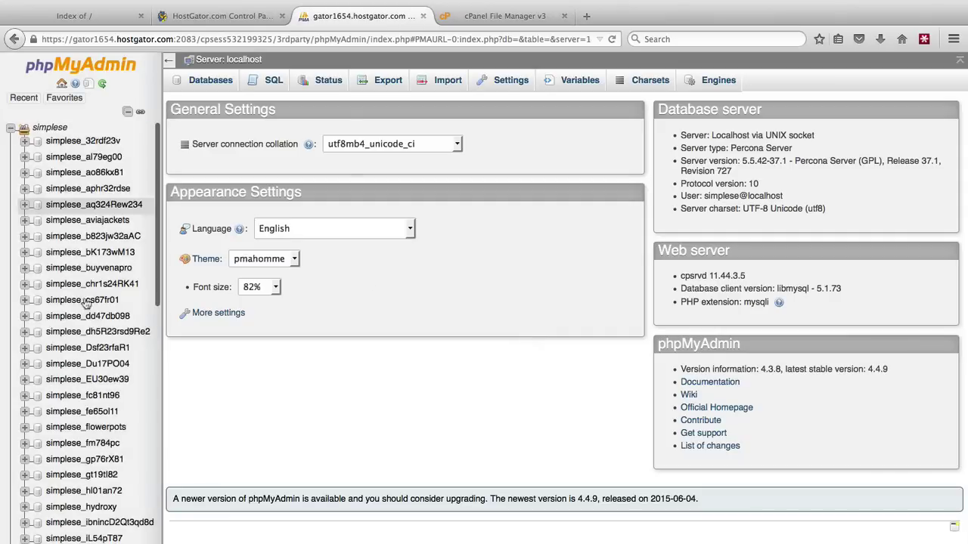
scroll(82, 325, "down", 3)
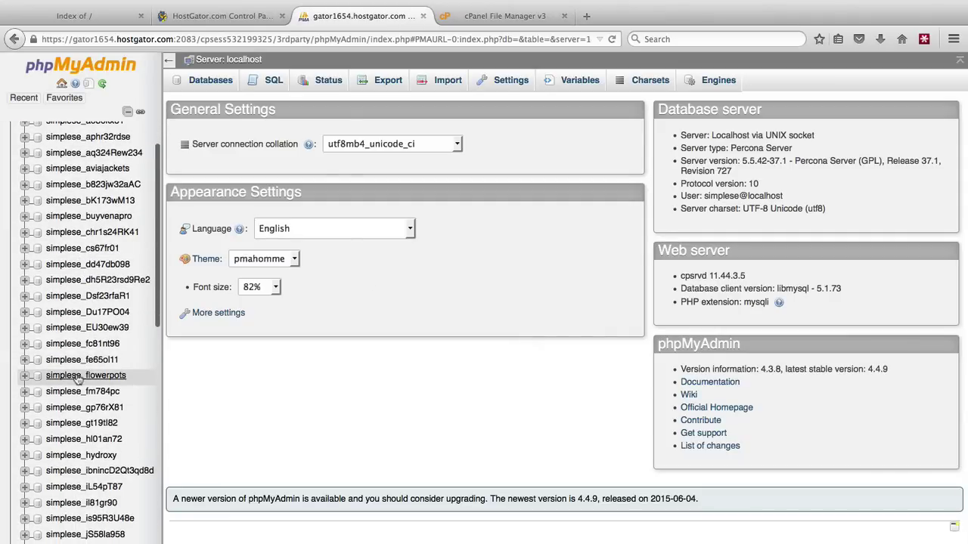
left_click(80, 376)
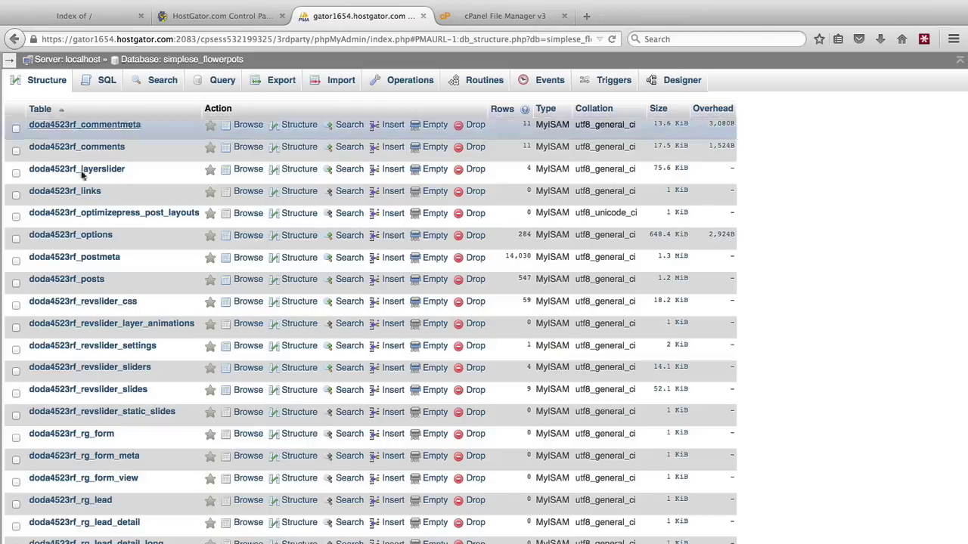
scroll(83, 174, "down", 10)
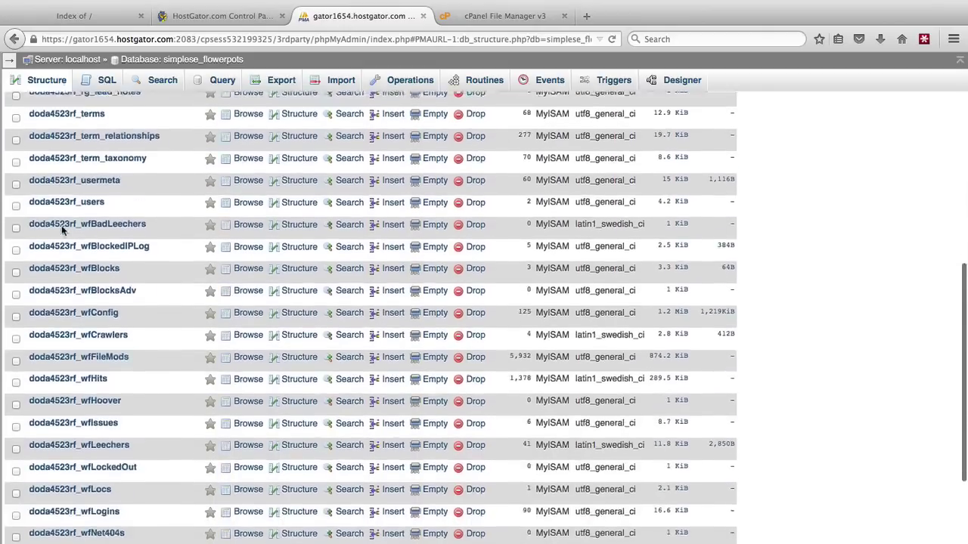
scroll(61, 226, "down", 6)
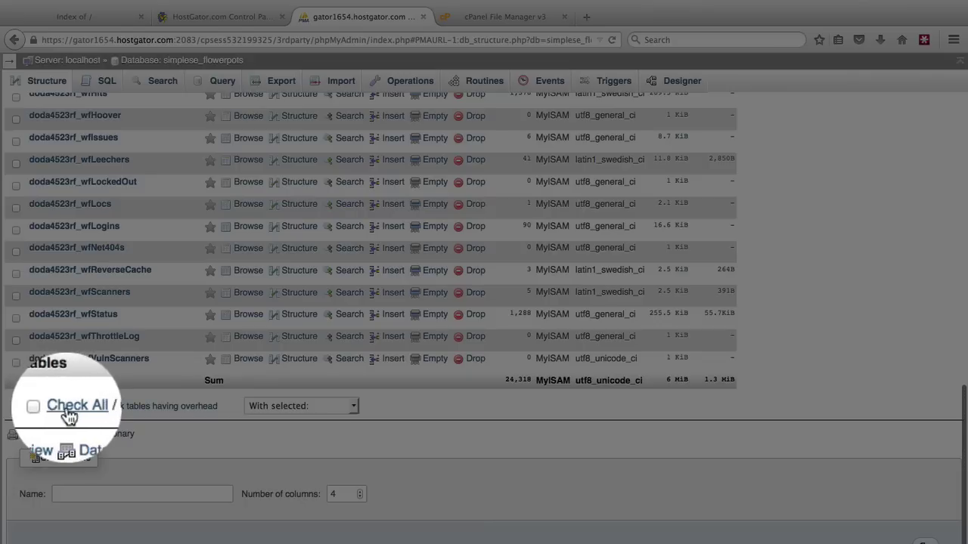
left_click(68, 416)
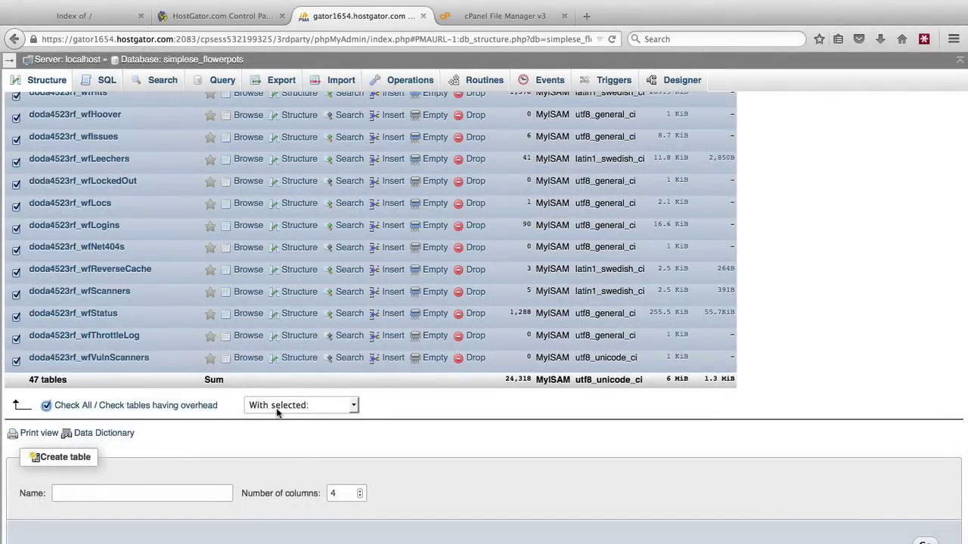
left_click(325, 405)
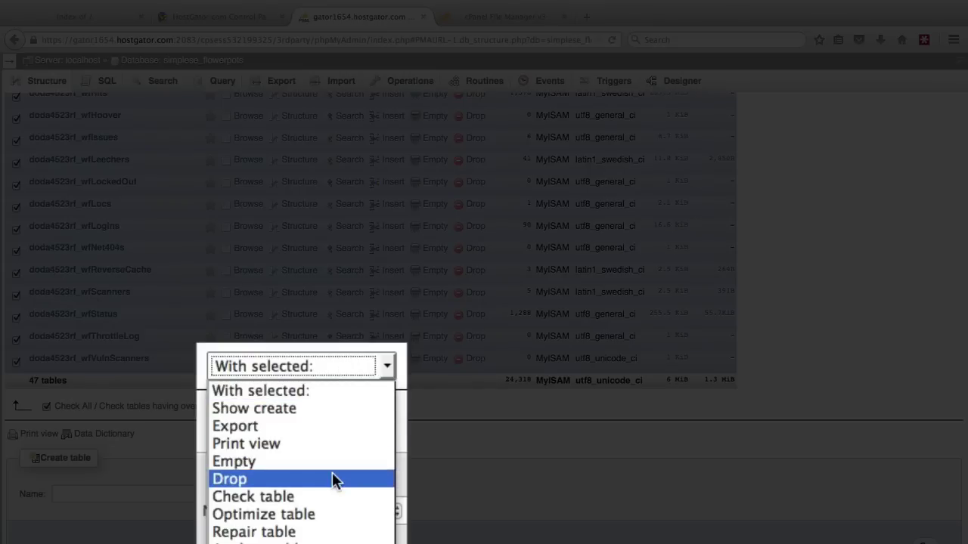
left_click(332, 474)
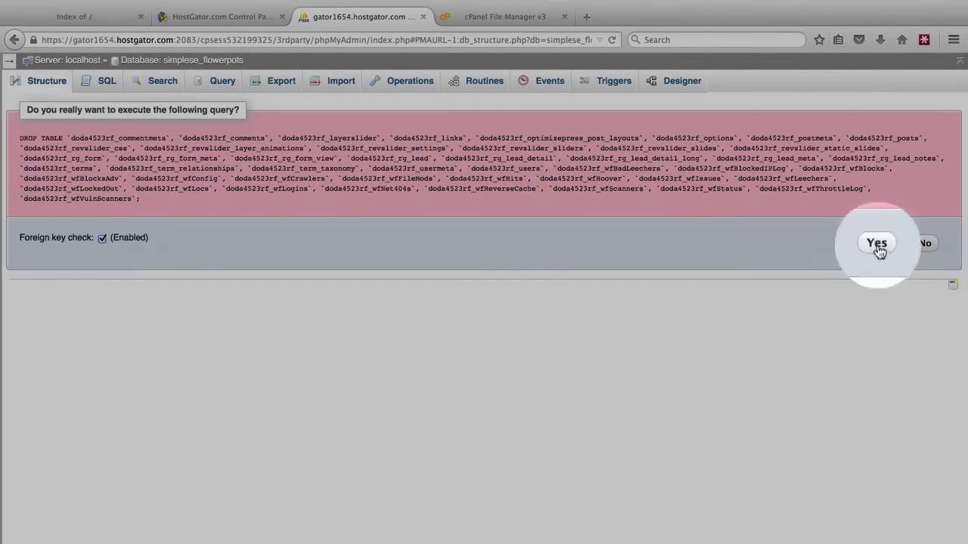
left_click(878, 244)
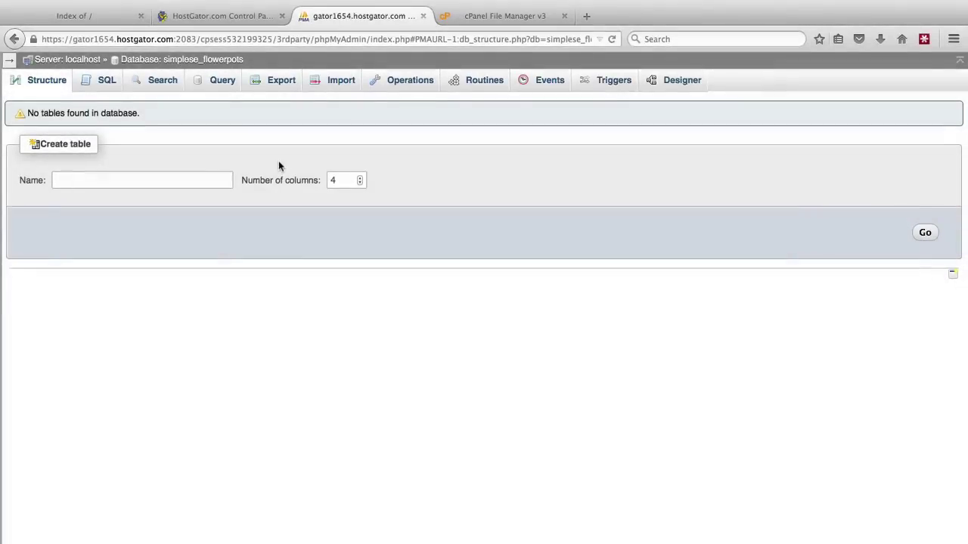
left_click(182, 61)
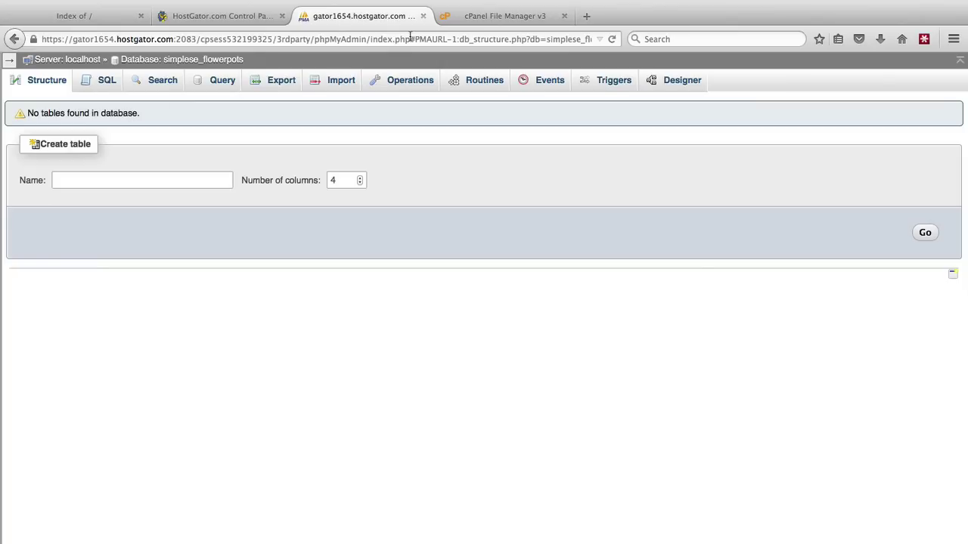
Step: Upload wp-phd-backup-date.zip from the WP-PhD/wp-phd-backup folder into public_html/wp-phd
left_click(463, 17)
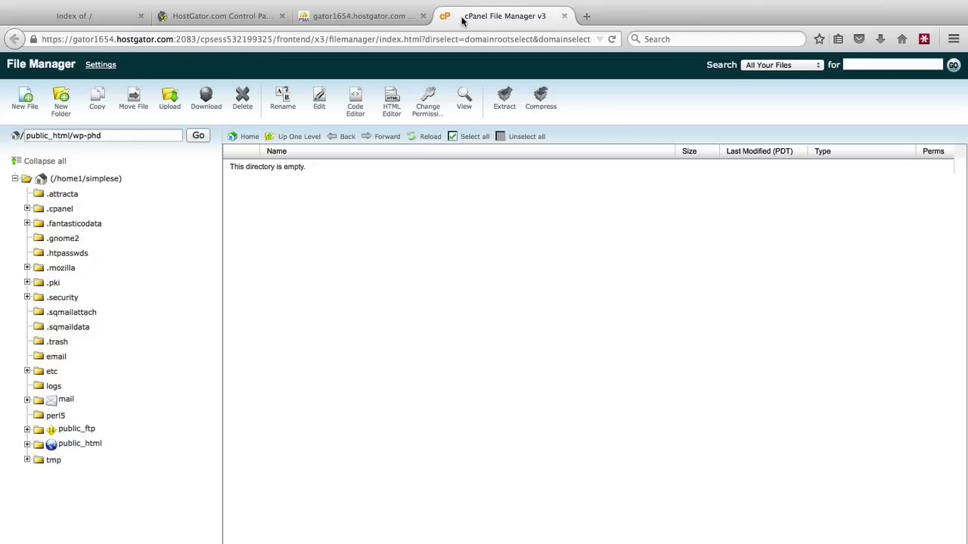
left_click(170, 106)
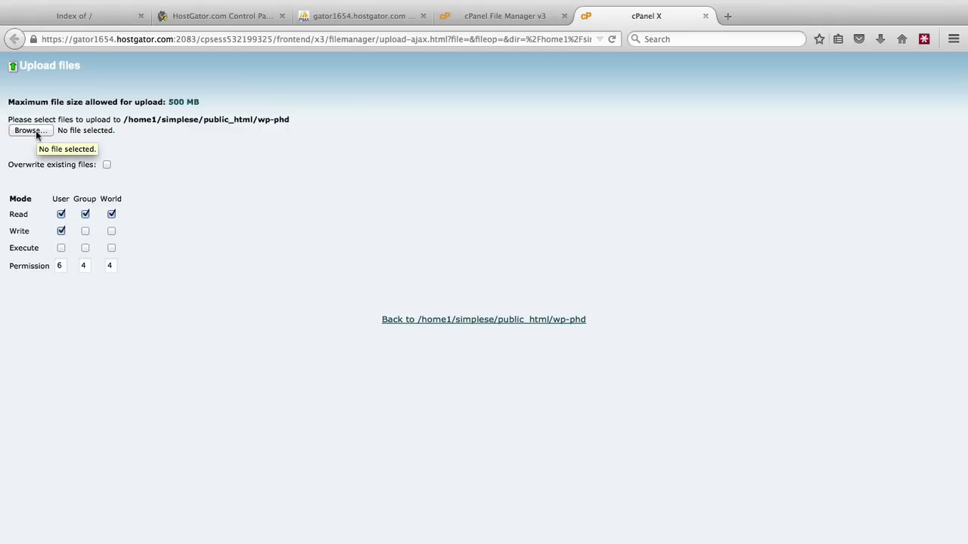
left_click(35, 130)
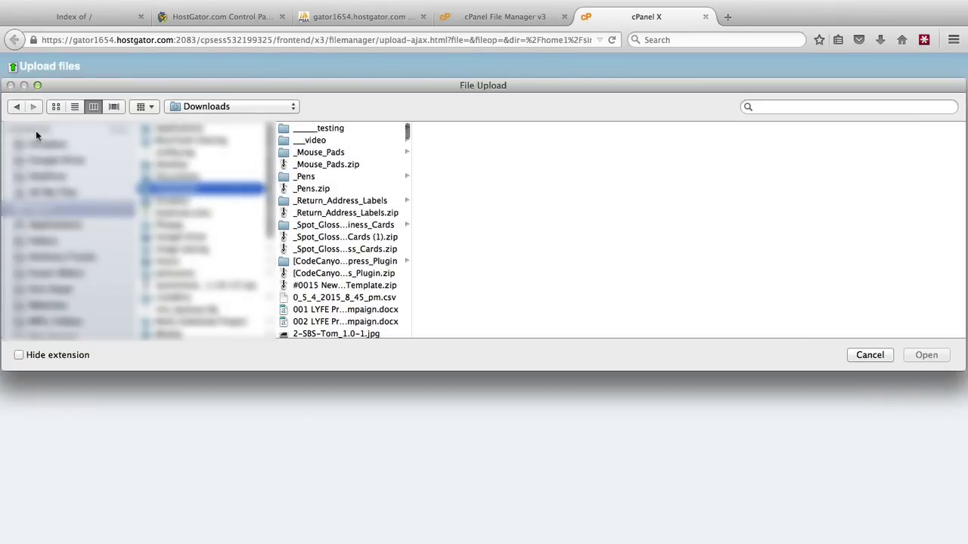
scroll(50, 272, "down", 1)
left_click(49, 282)
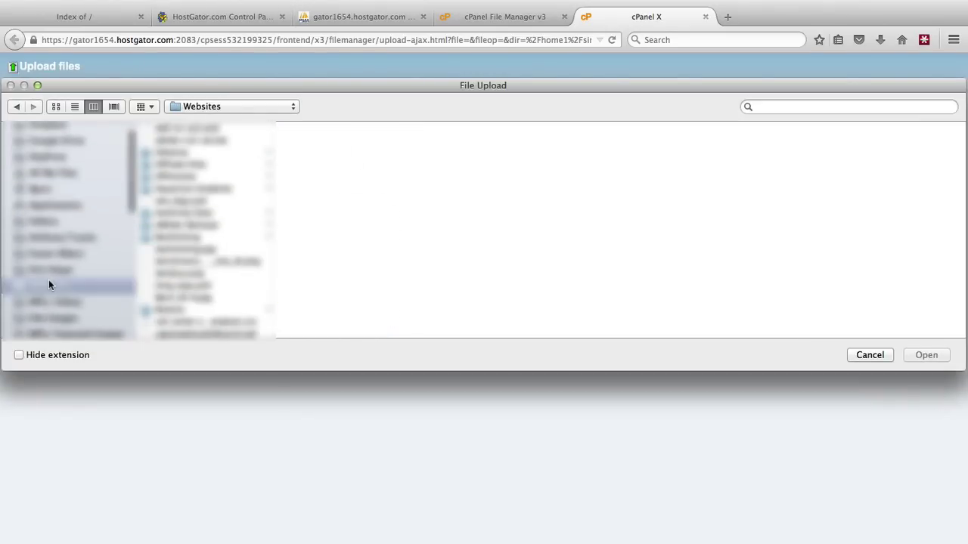
type("web")
scroll(151, 281, "down", 4)
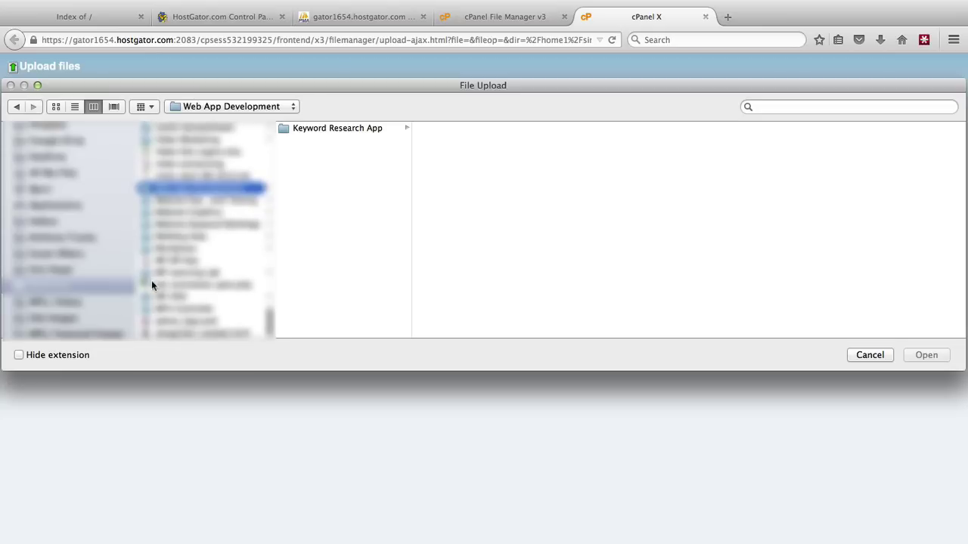
left_click(174, 292)
left_click(341, 130)
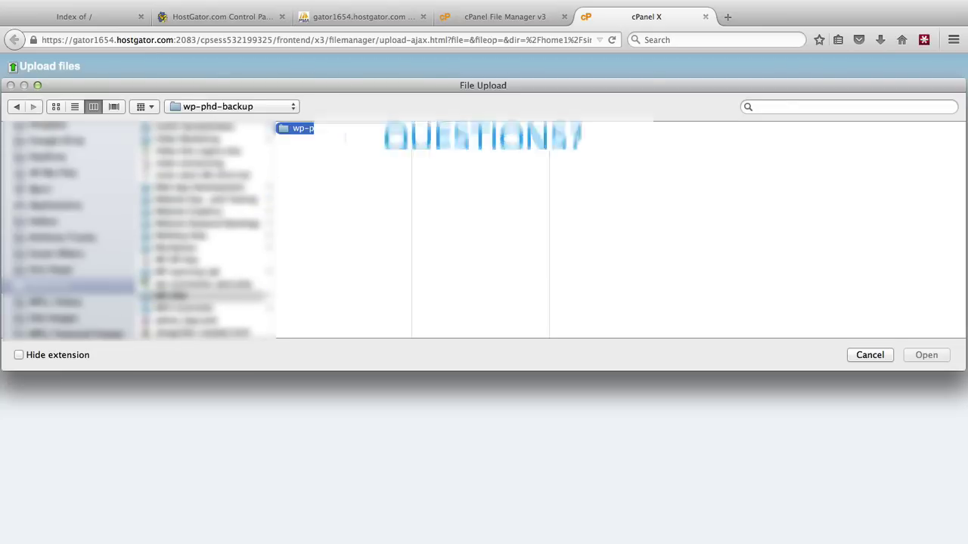
left_click(423, 142)
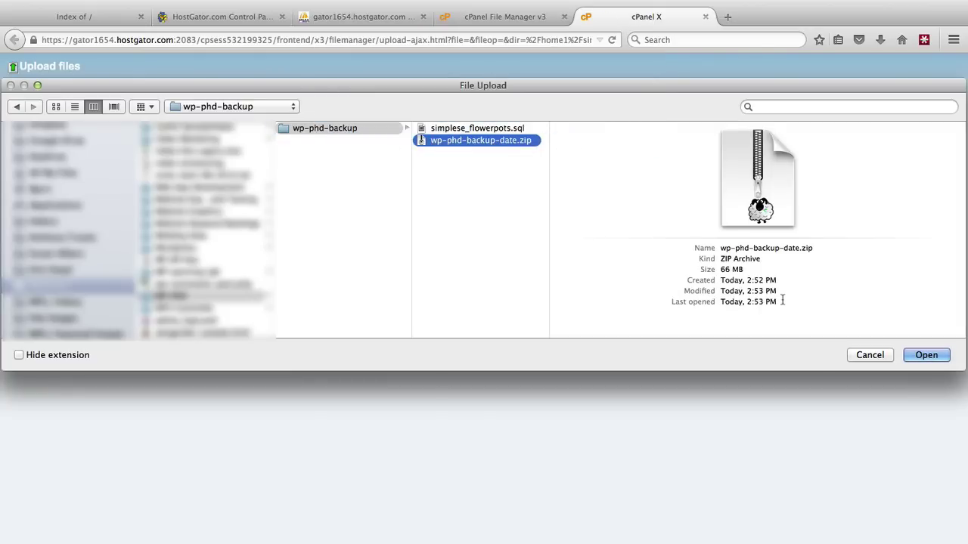
left_click(930, 358)
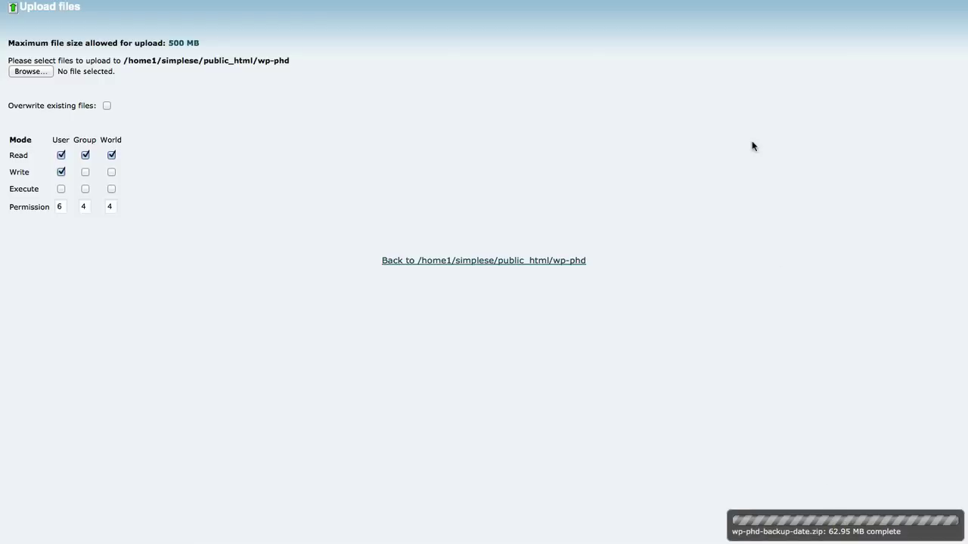
Step: Reload the folder, select wp-phd-backup-date.zip and extract it into /public_html/wp-phd
left_click(706, 7)
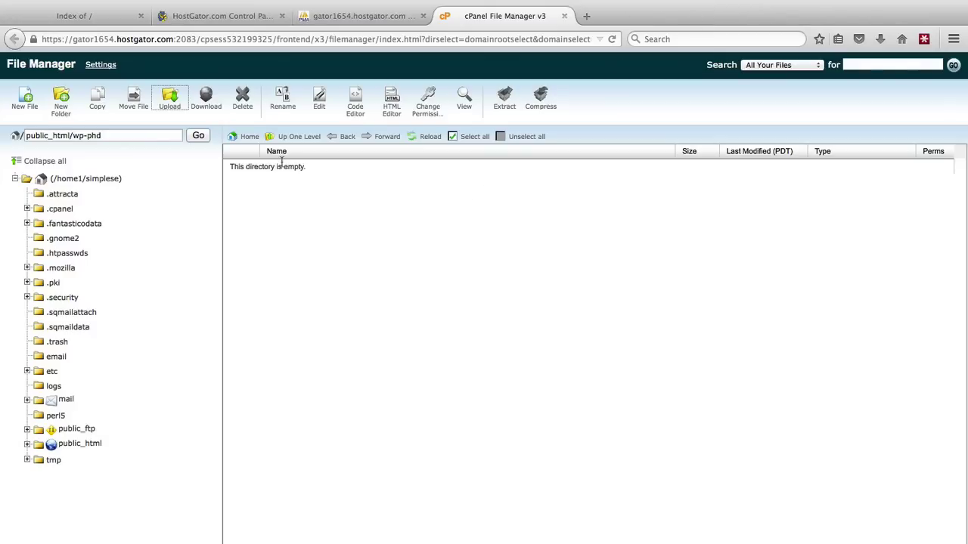
left_click(423, 137)
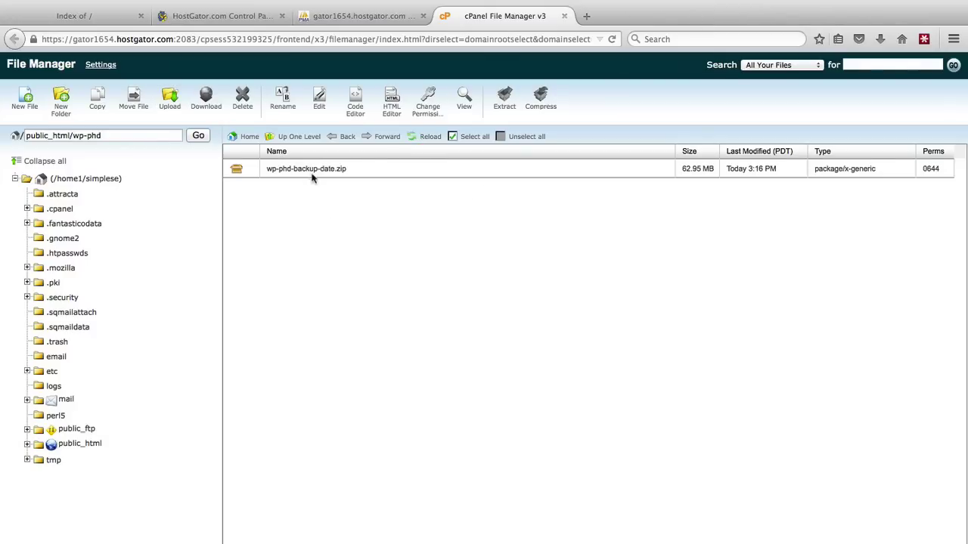
left_click(311, 171)
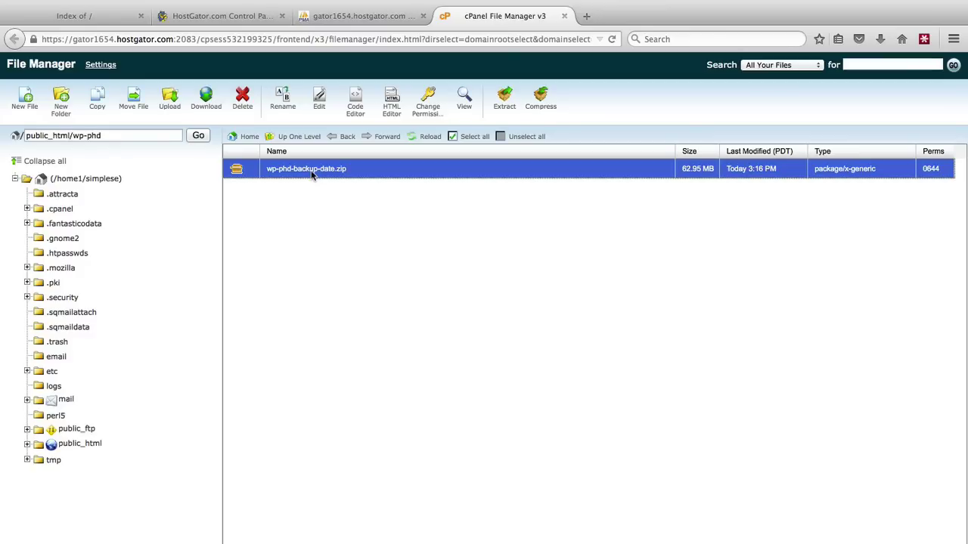
left_click(311, 172)
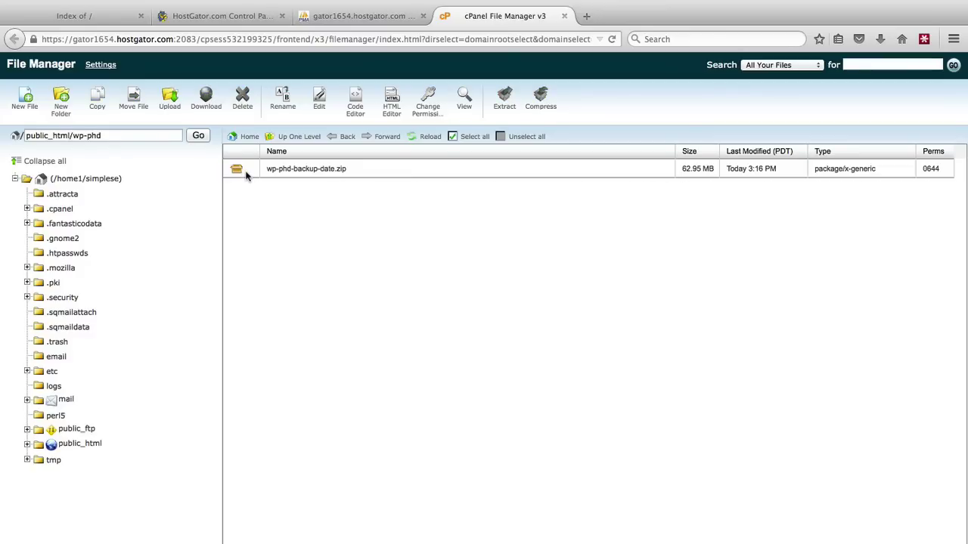
left_click(245, 173)
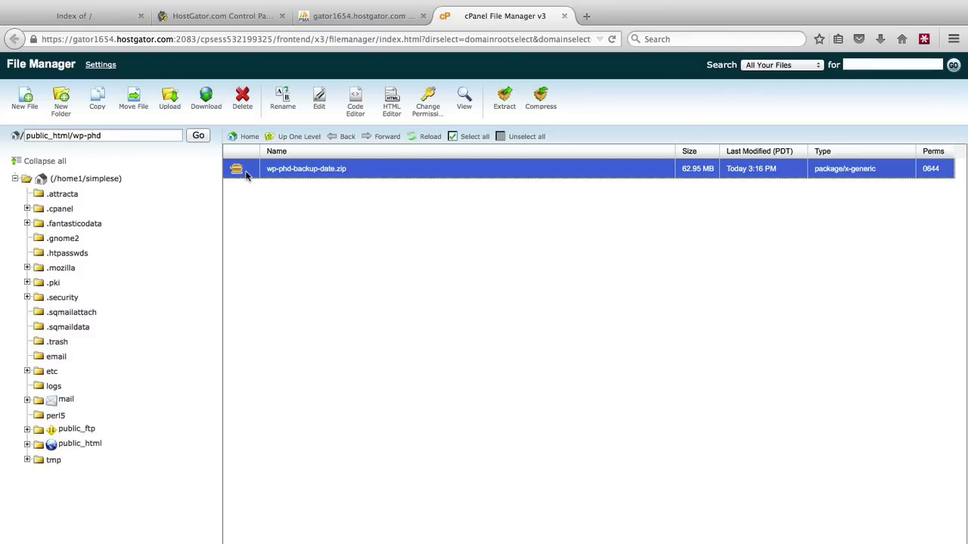
left_click(504, 106)
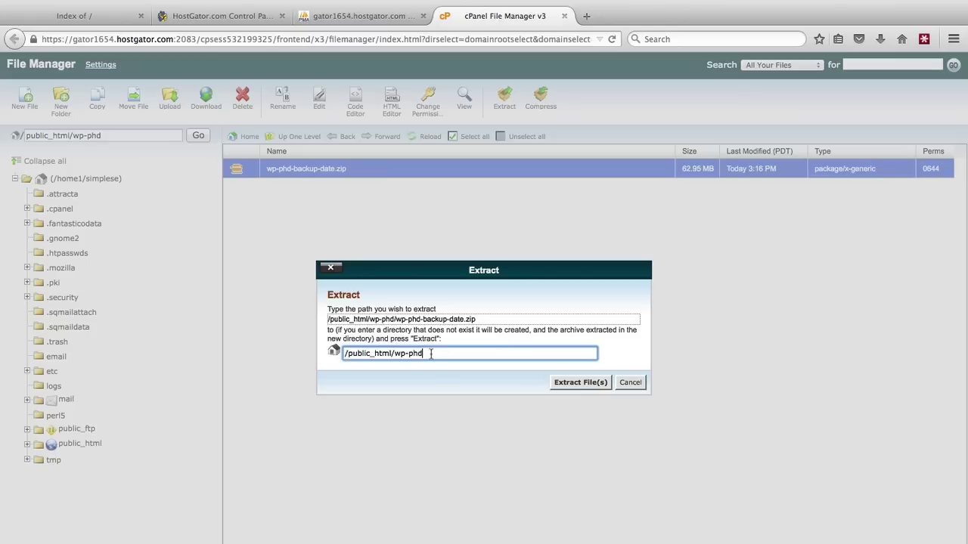
left_click(580, 384)
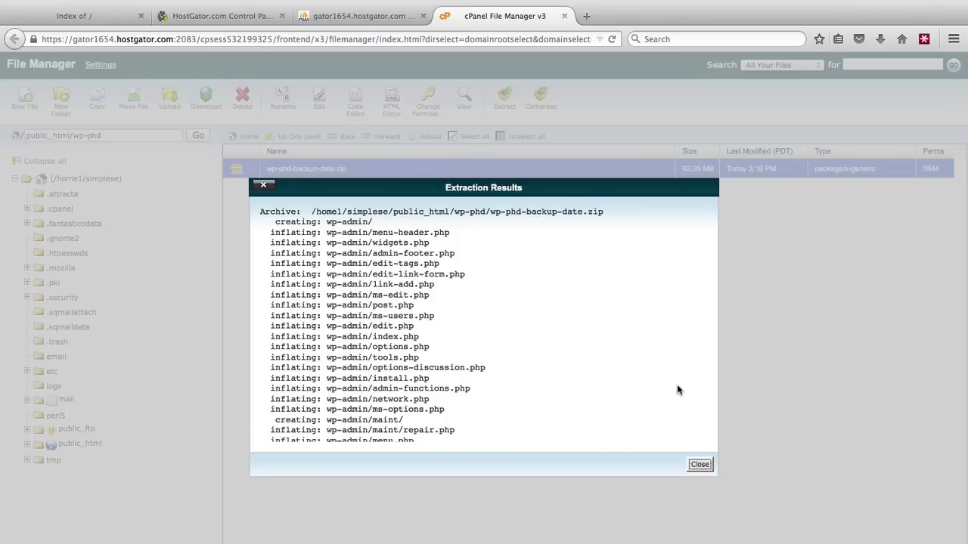
scroll(677, 386, "down", 3)
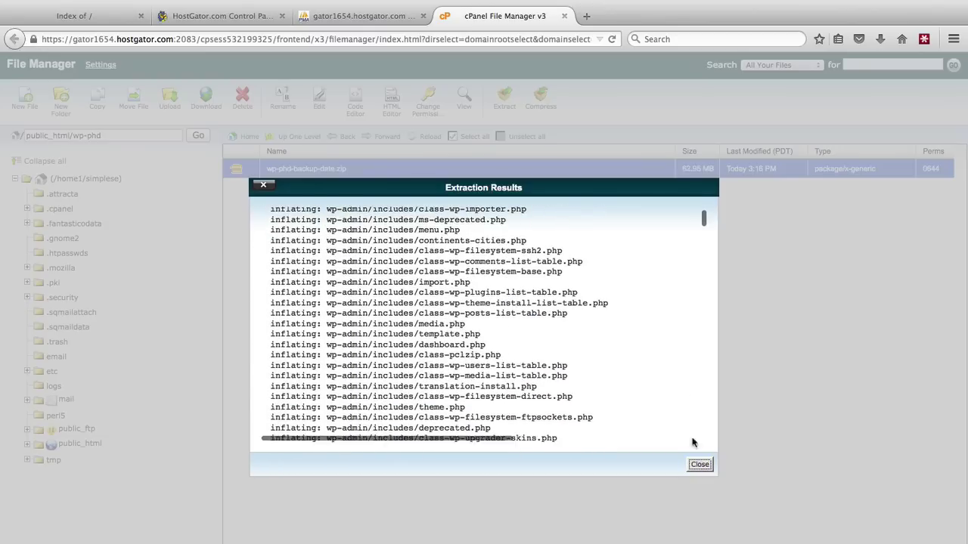
left_click(700, 466)
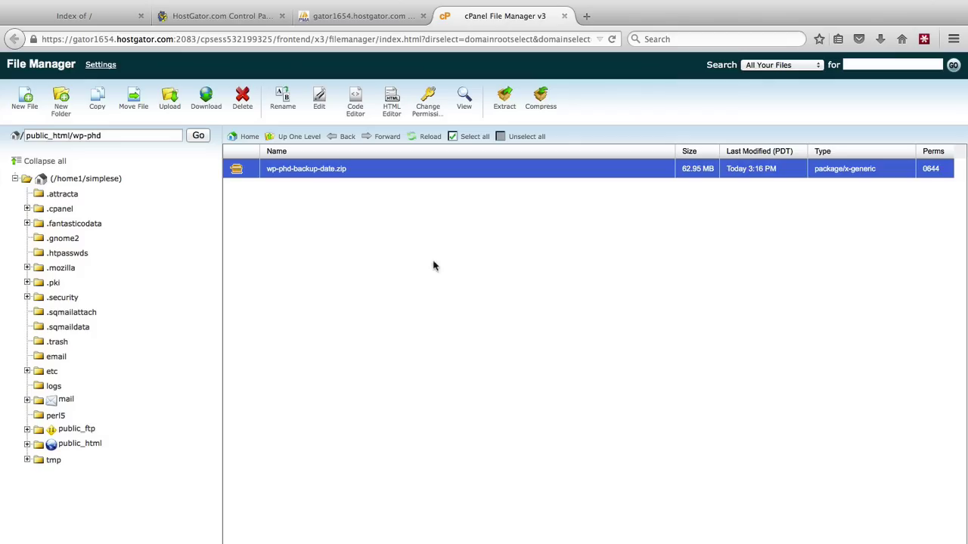
Step: Reload the folder and delete wp-phd-backup-date.zip from public_html/wp-phd
left_click(427, 140)
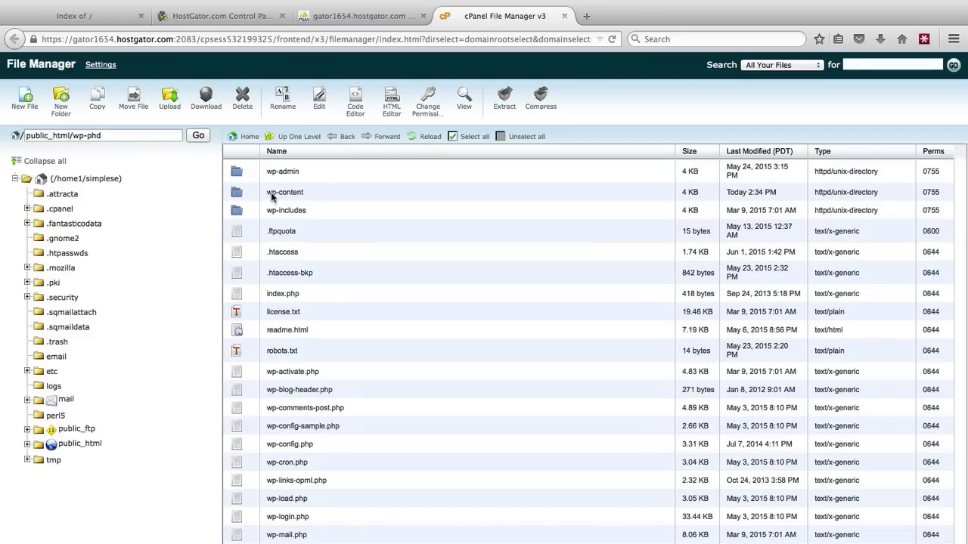
scroll(310, 424, "down", 1)
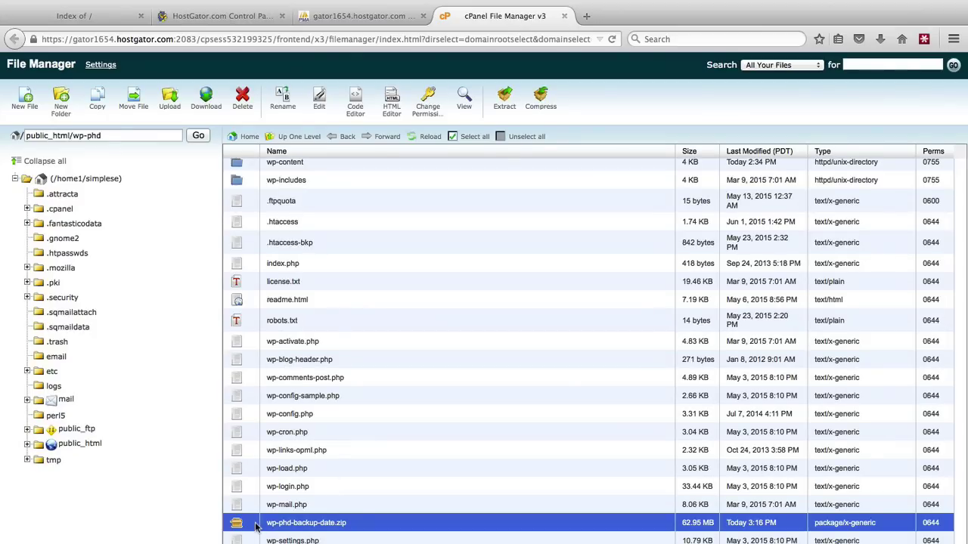
left_click(242, 106)
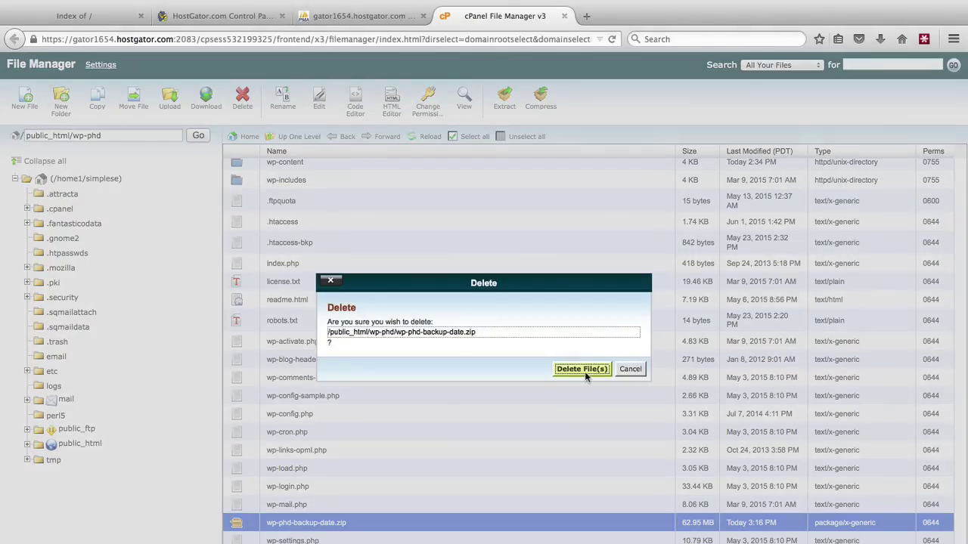
left_click(581, 369)
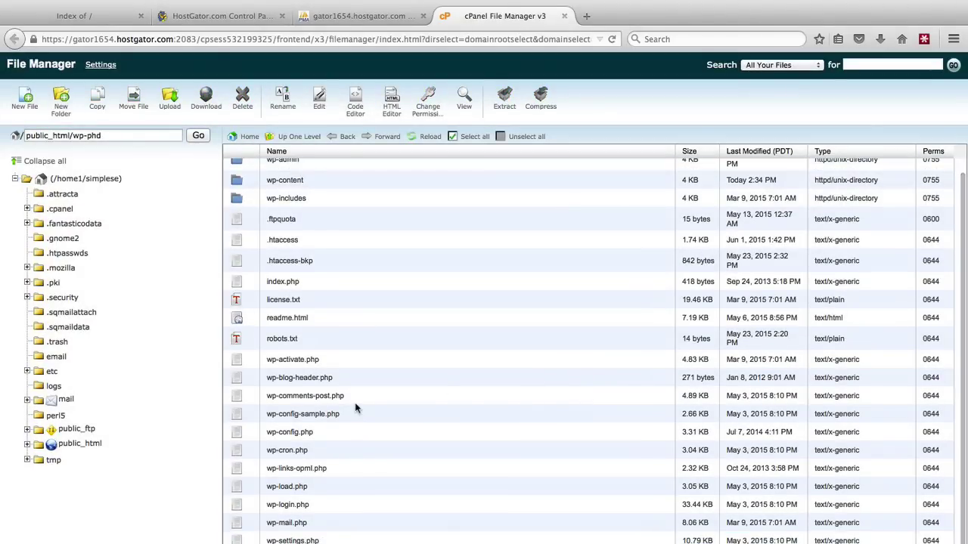
scroll(355, 409, "up", 1)
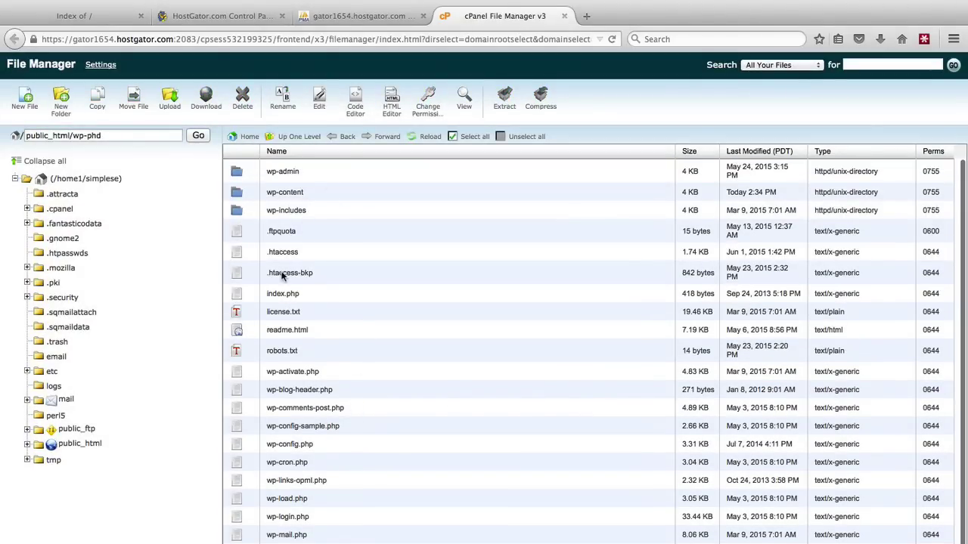
Step: Reload wp-phd.com to bring up the WordPress install language page
left_click(93, 20)
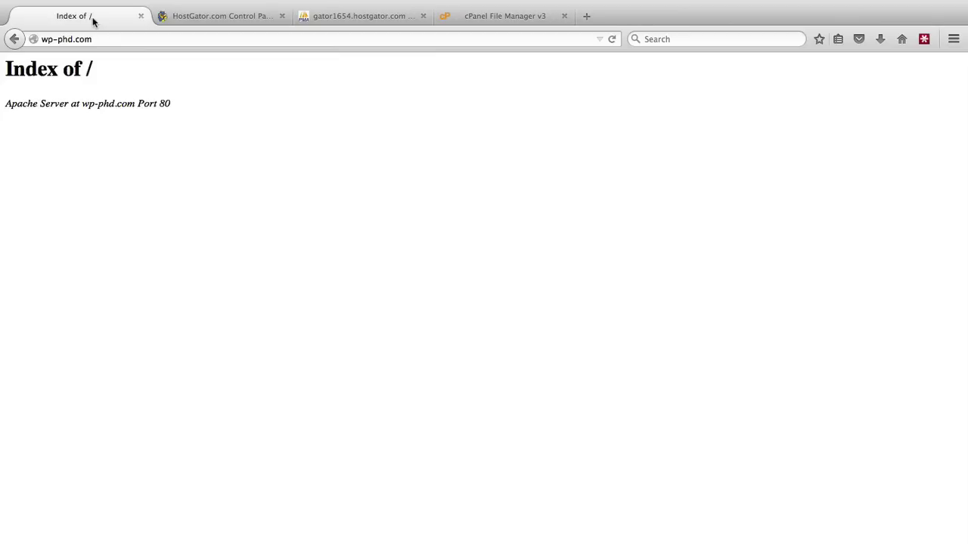
left_click(613, 42)
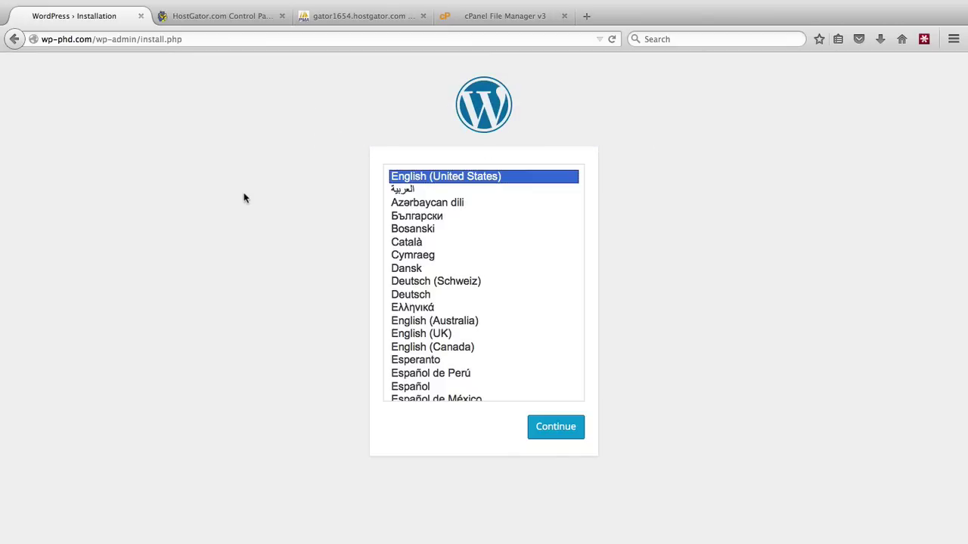
Step: Import simplese_flowerpots.sql into simplese_flowerpots and view the restored tables in Structure
left_click(387, 22)
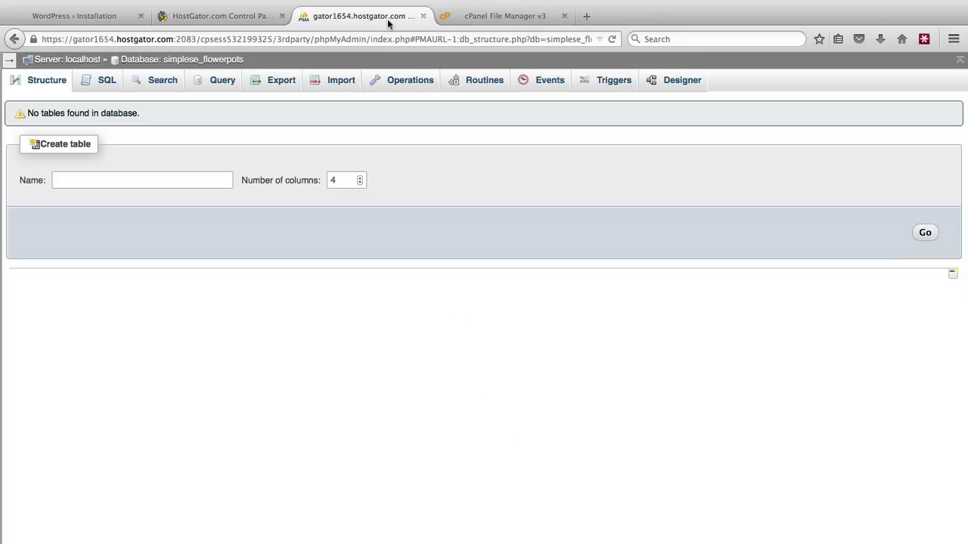
left_click(340, 83)
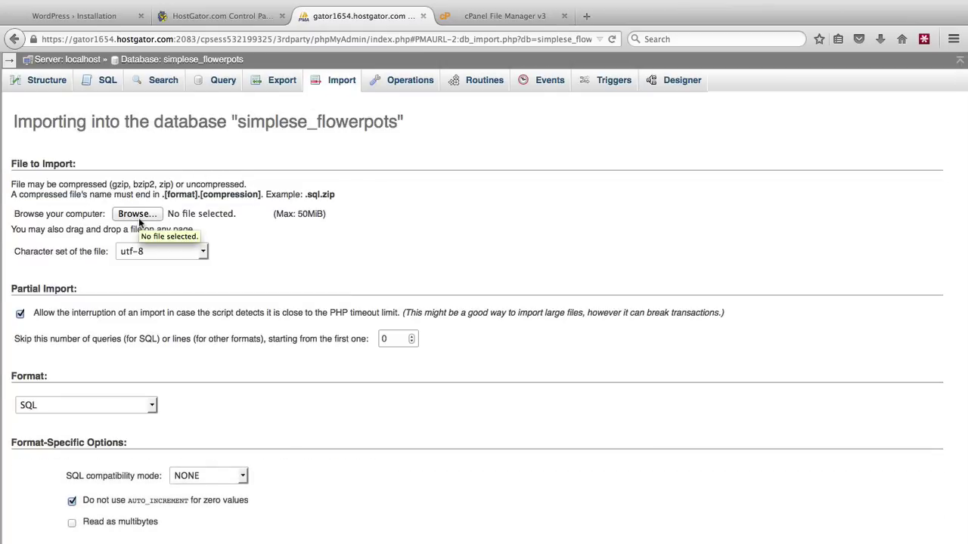
left_click(134, 214)
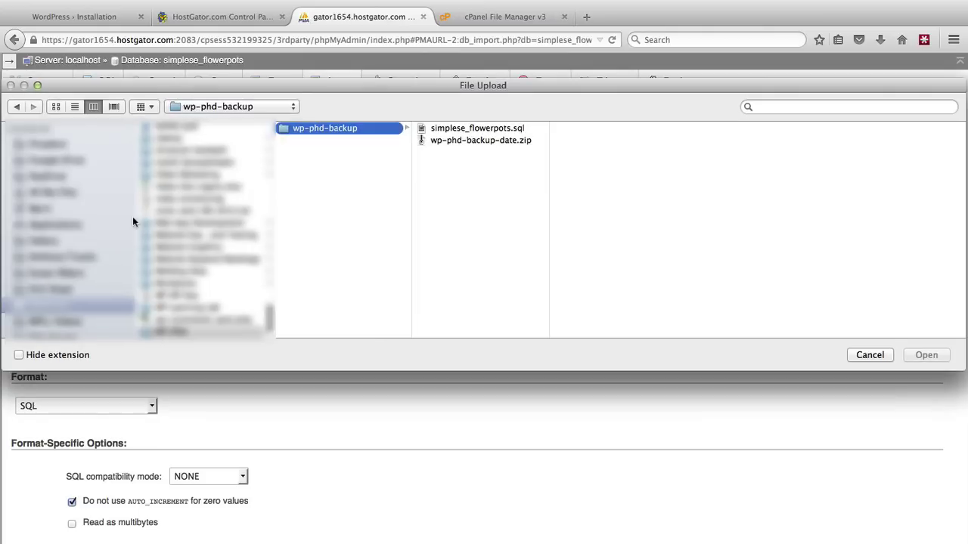
left_click(458, 129)
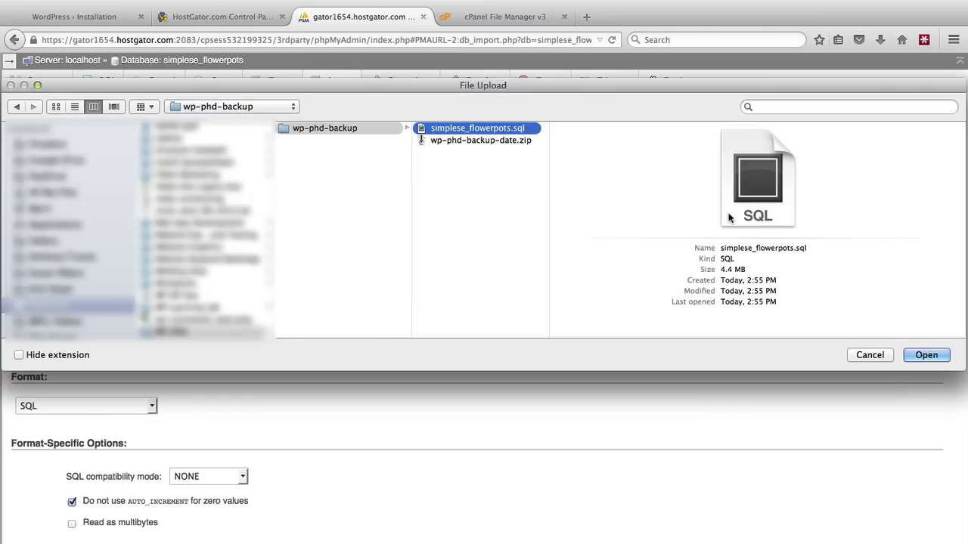
left_click(935, 360)
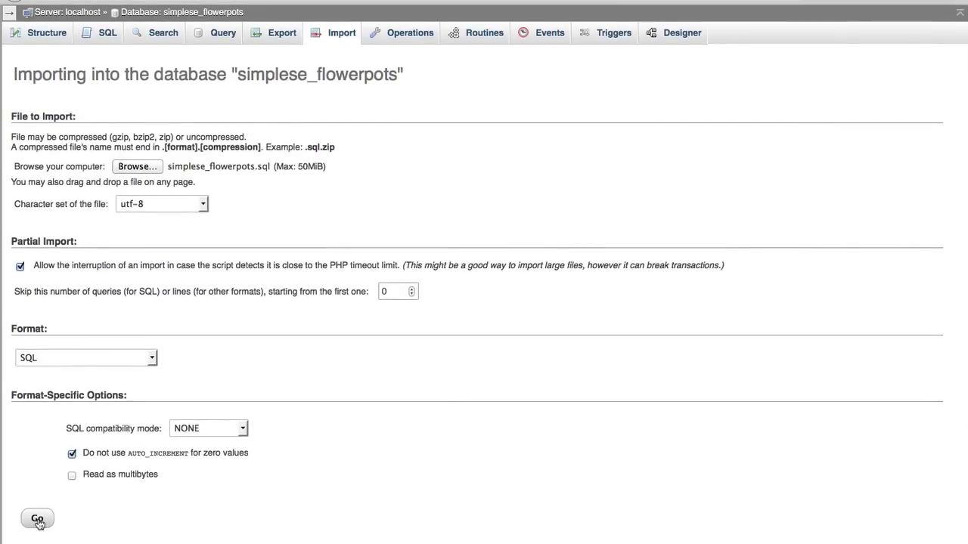
left_click(37, 519)
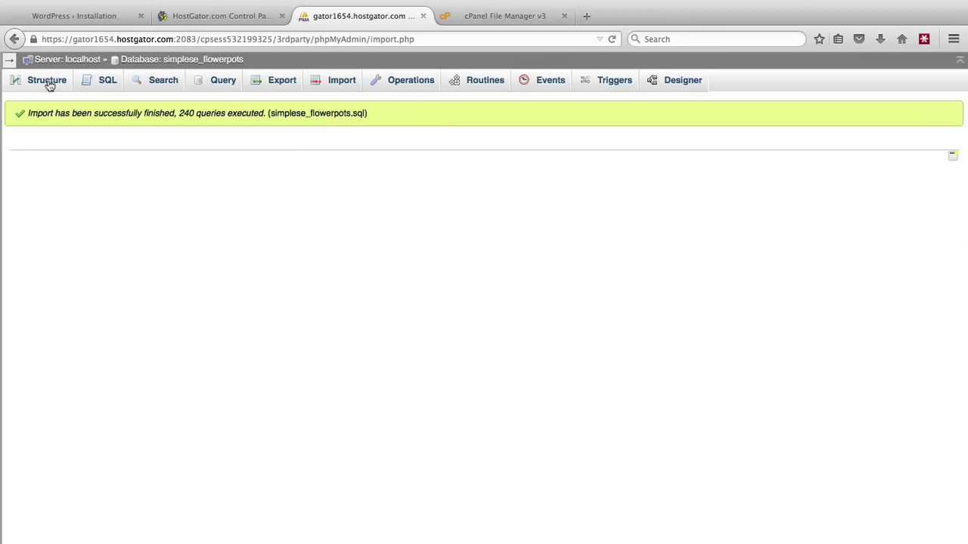
left_click(47, 82)
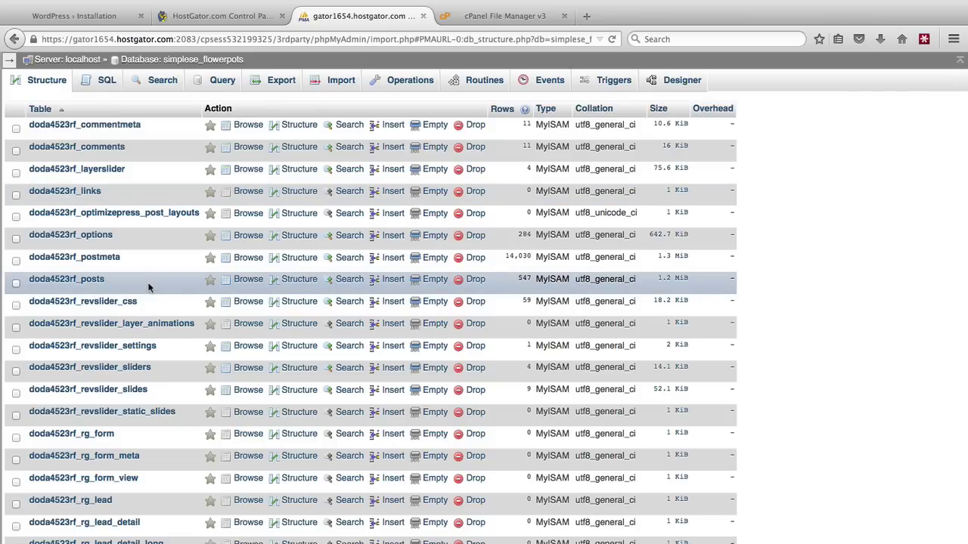
Step: Remove wp-admin/install.php from the address to load the wp-phd.com home page
left_click(99, 19)
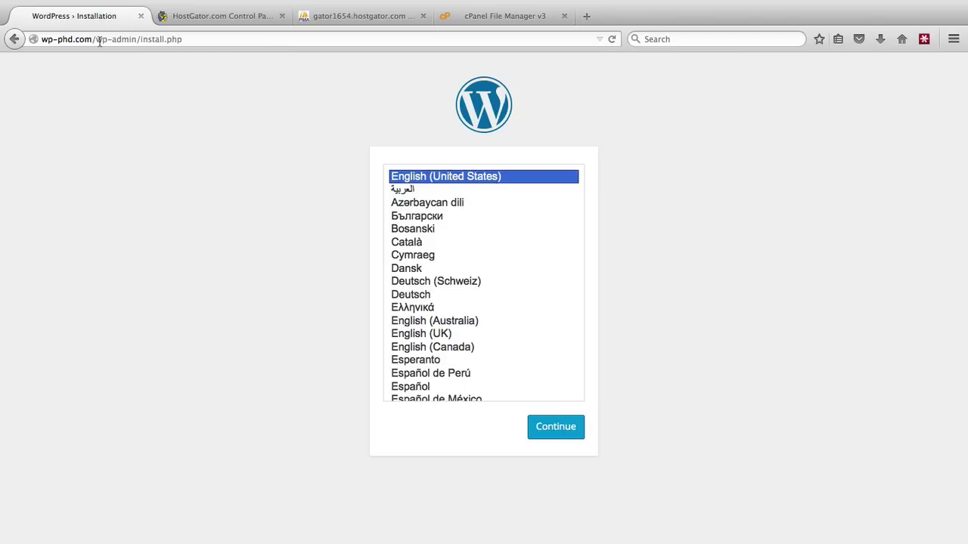
left_click_drag(97, 40, 197, 38)
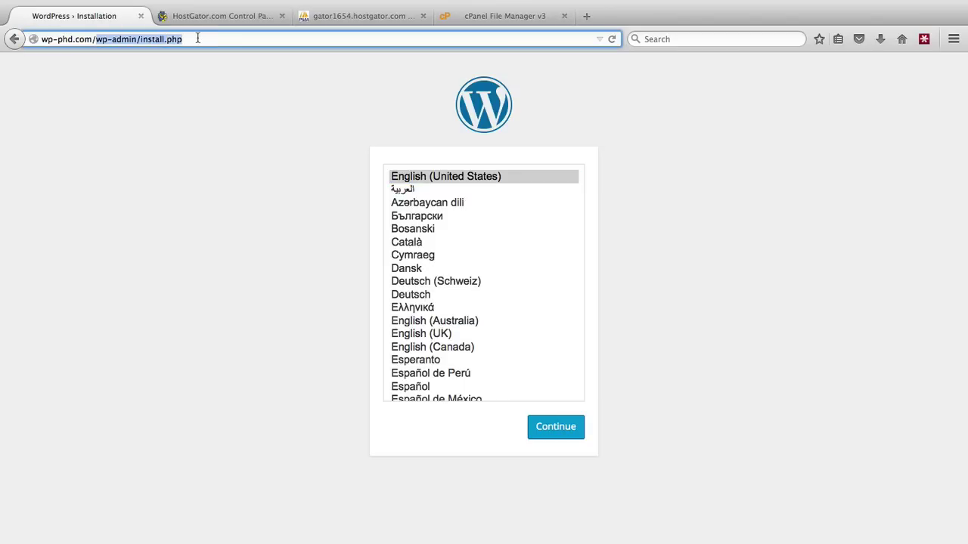
key("BackSpace")
key("Return")
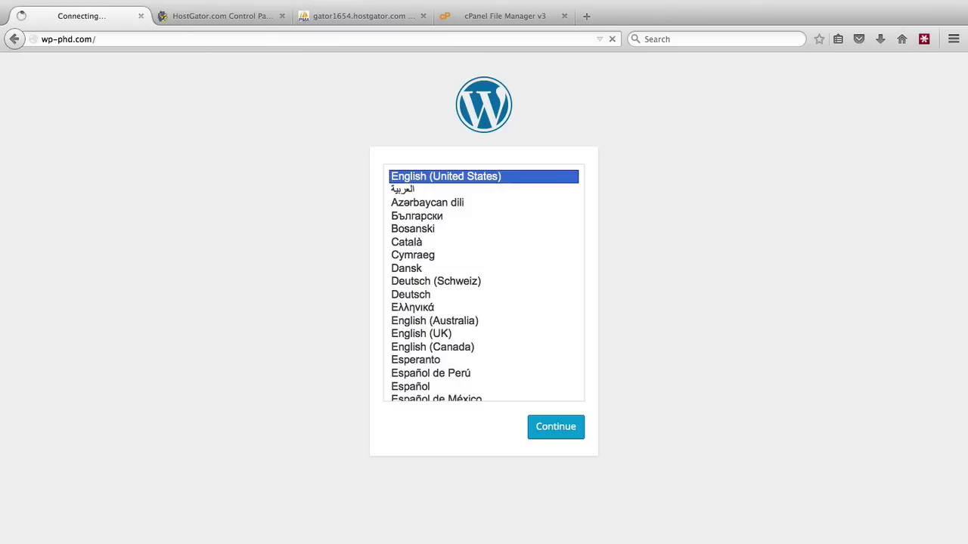